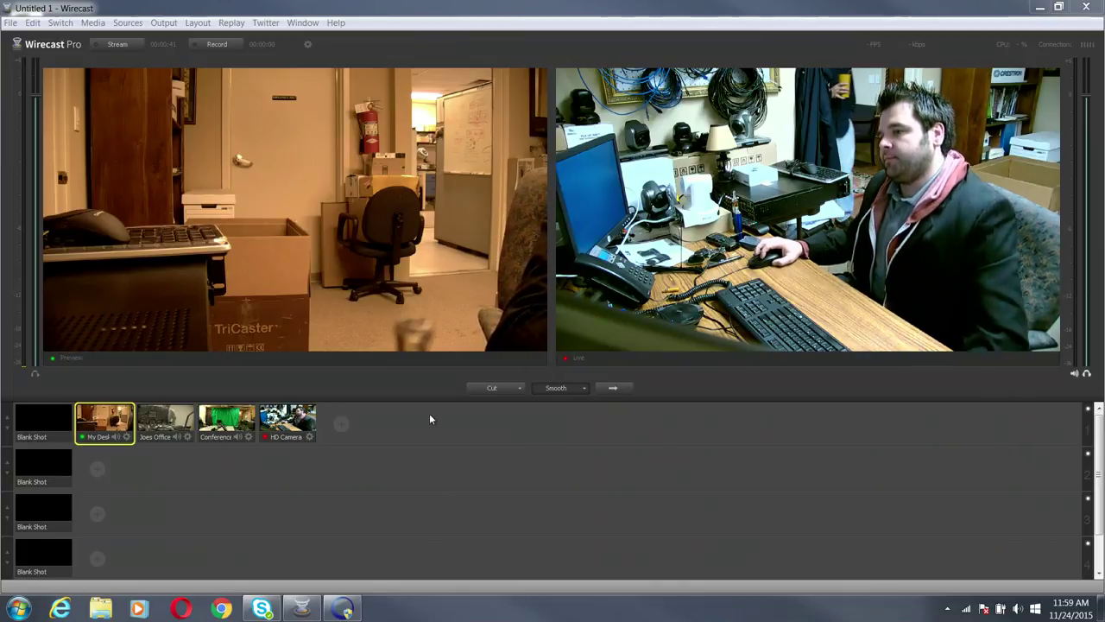
Launch Chrome, search for youtube and open the YouTube home page.
click(222, 609)
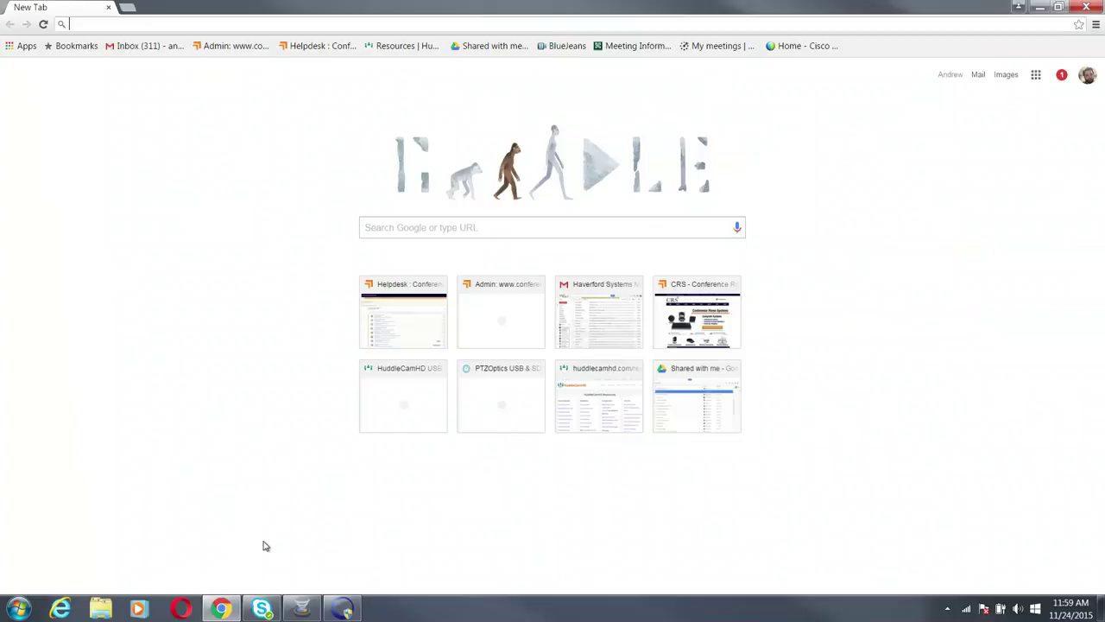
text(youtube)
key(Return)
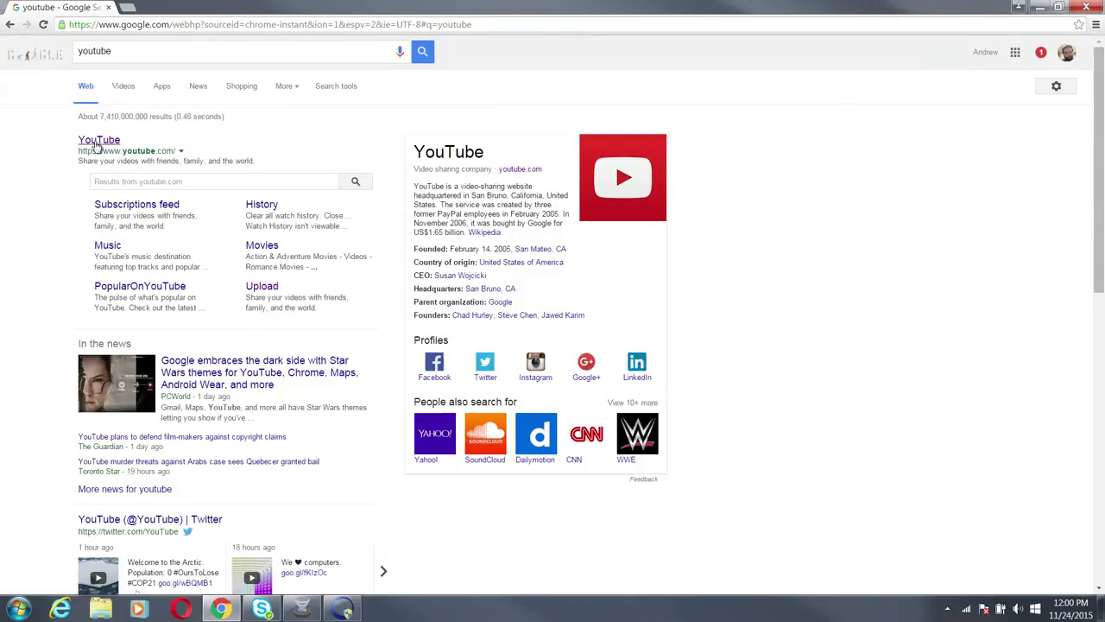
click(98, 145)
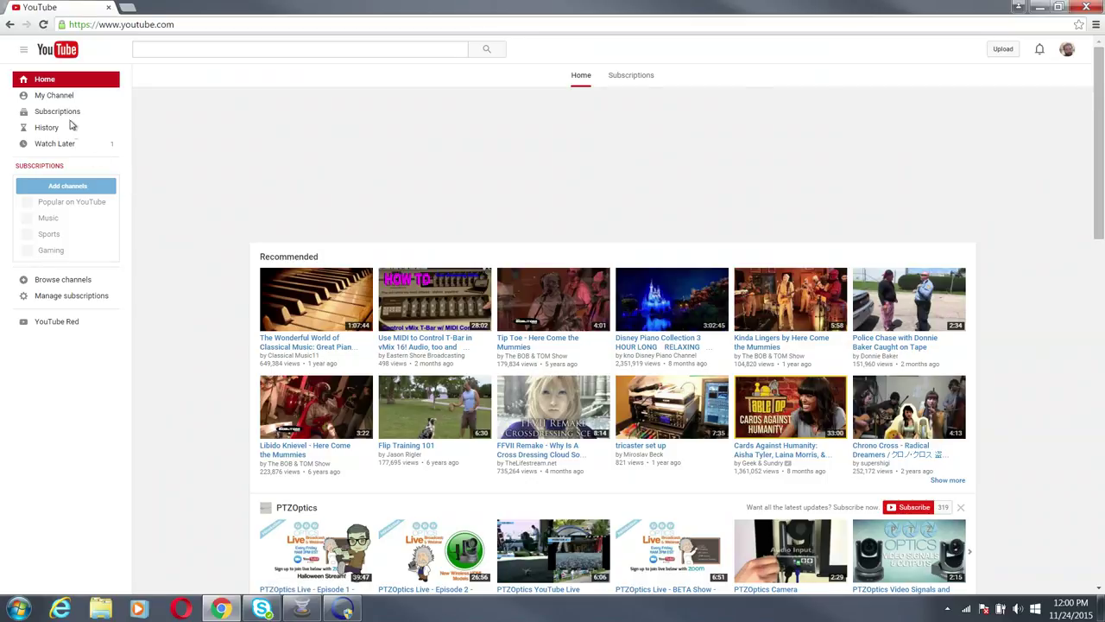
Go from My Channel through Video Manager to the Creator Studio Live Streaming dashboard.
click(57, 96)
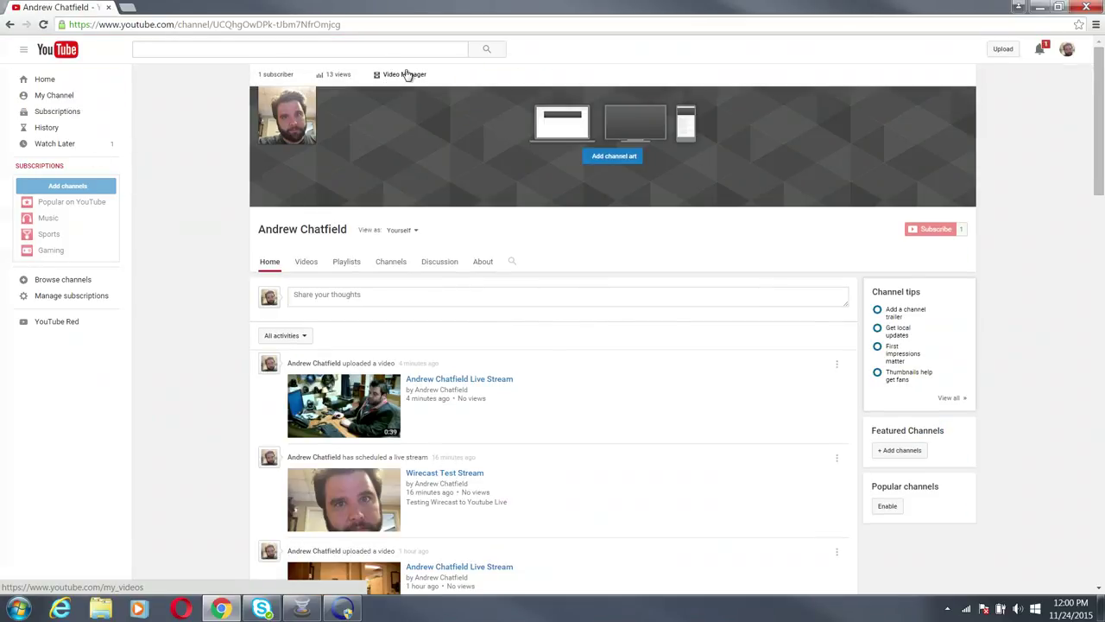
click(406, 75)
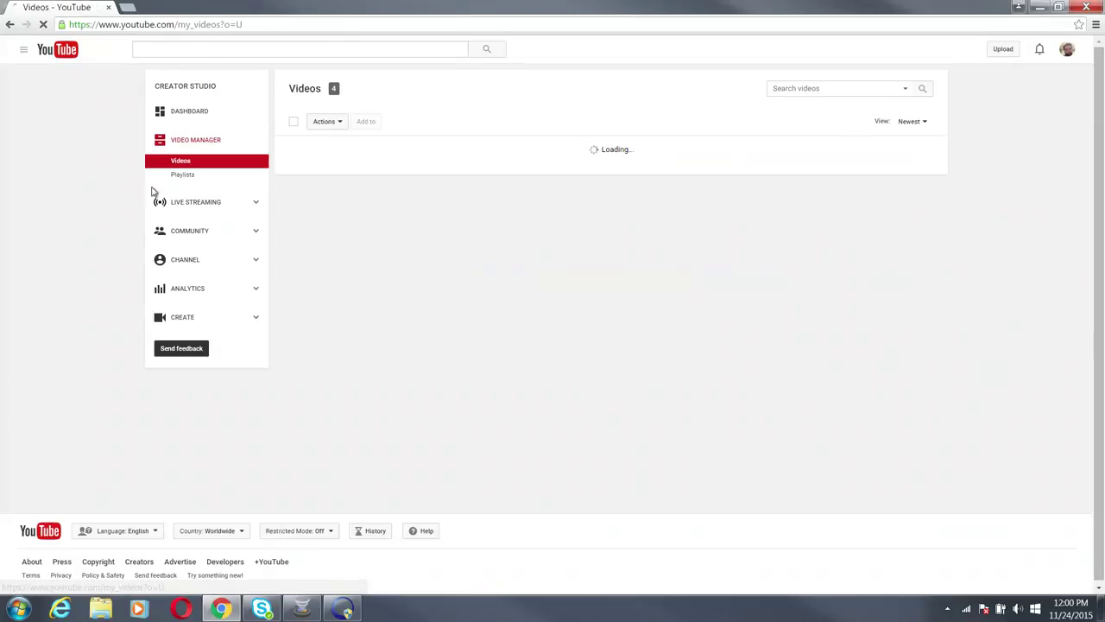
click(193, 206)
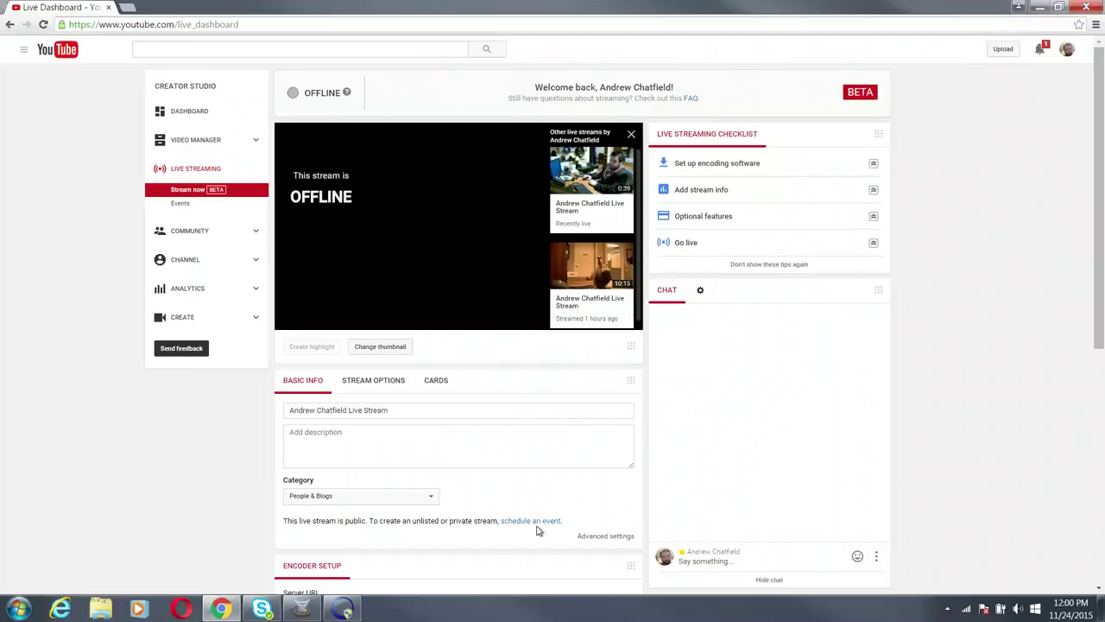
Create a live event for today at 12:00 PM titled 'Wirecast Youtube Live Test'.
click(532, 521)
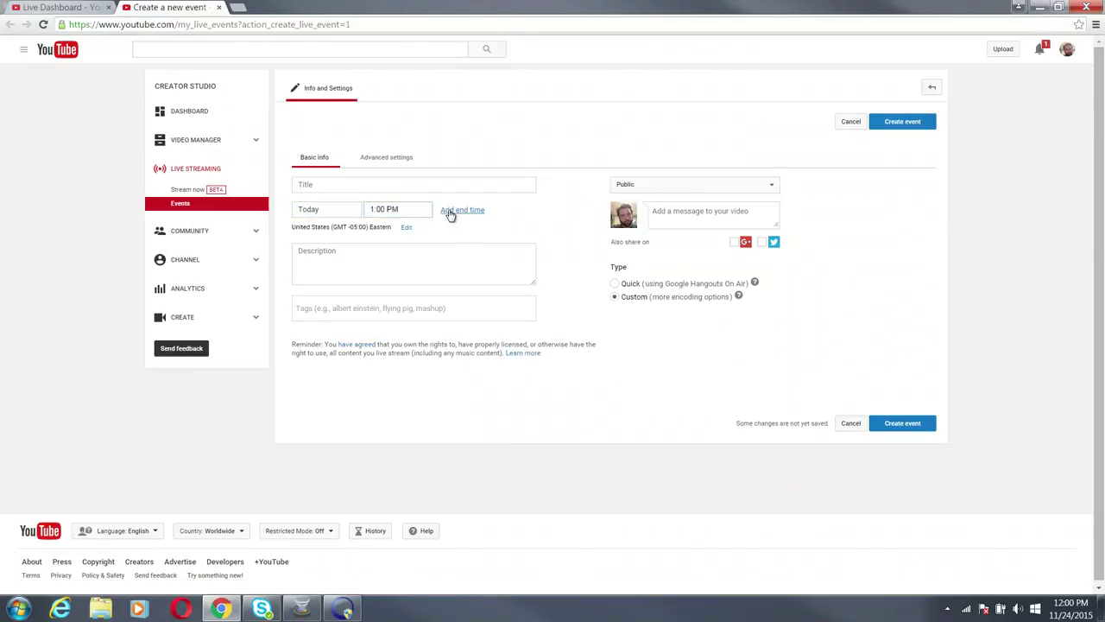
click(403, 209)
scroll(426, 259, down, 2)
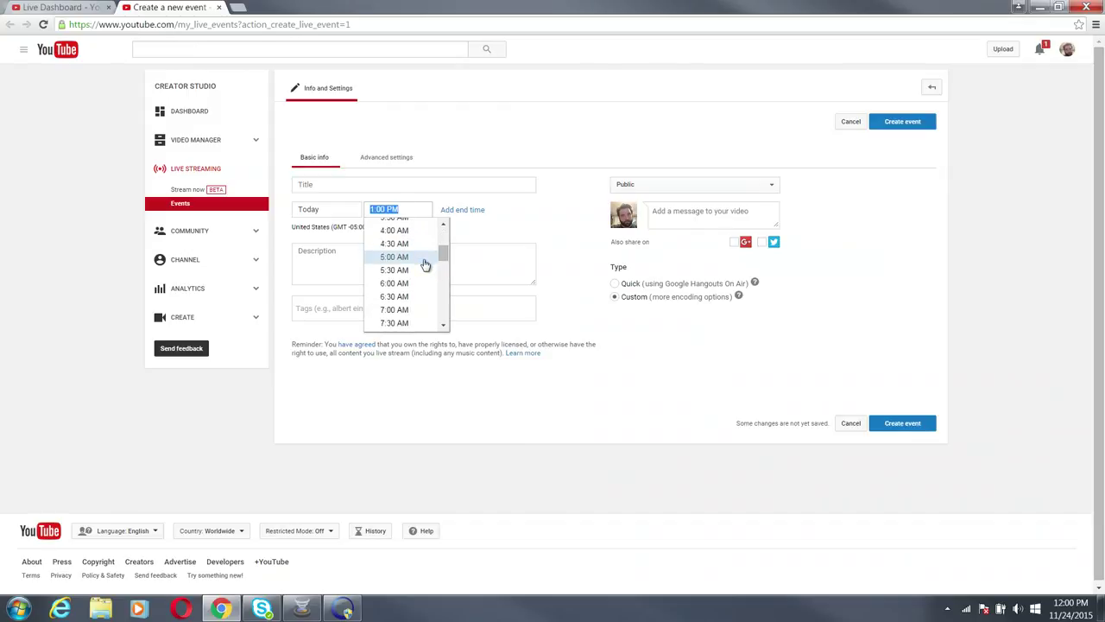
scroll(425, 263, down, 4)
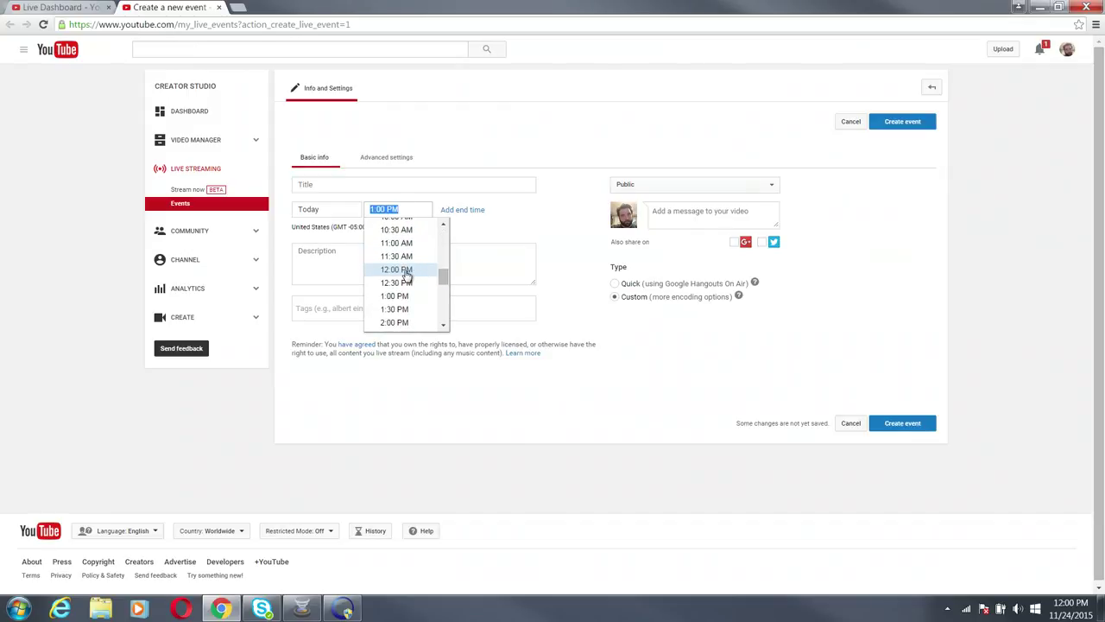
click(405, 270)
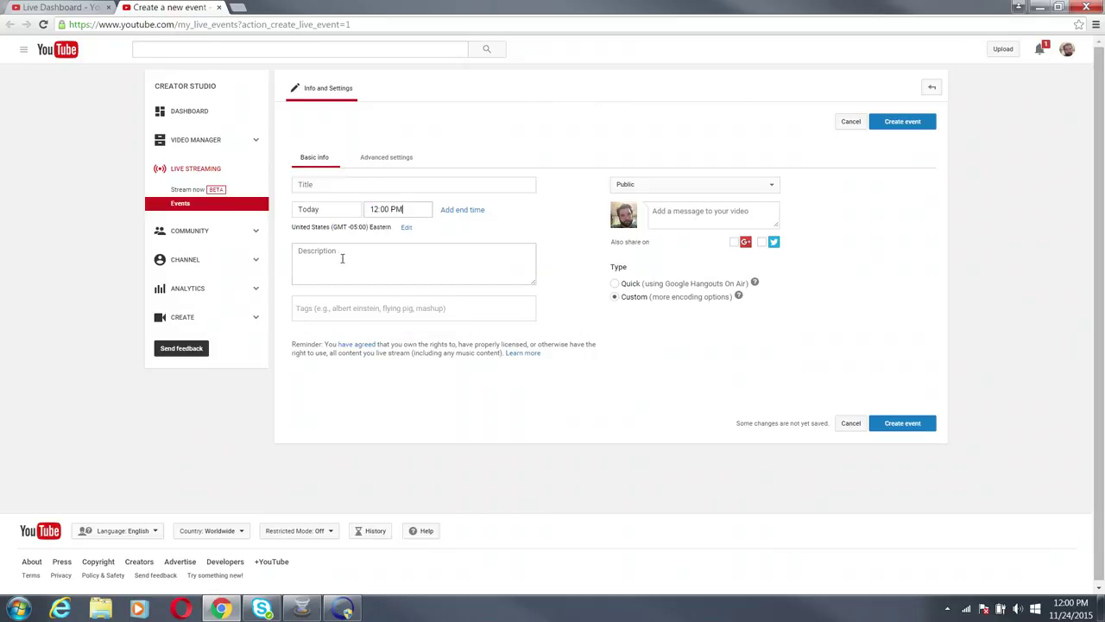
click(321, 186)
text(W)
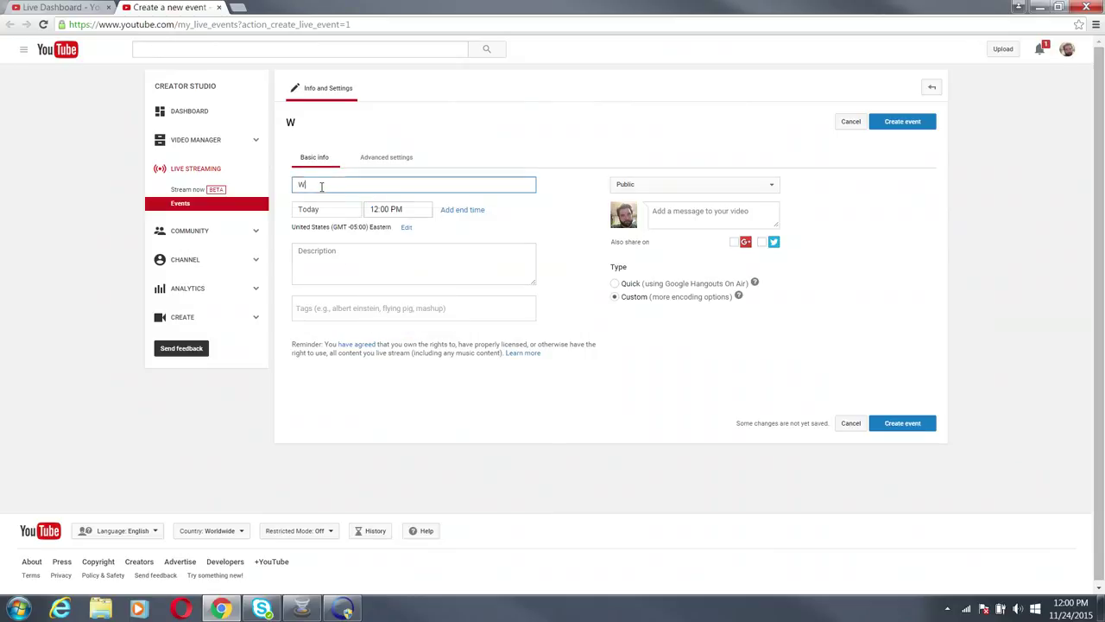
text(irecast Youtube Liv)
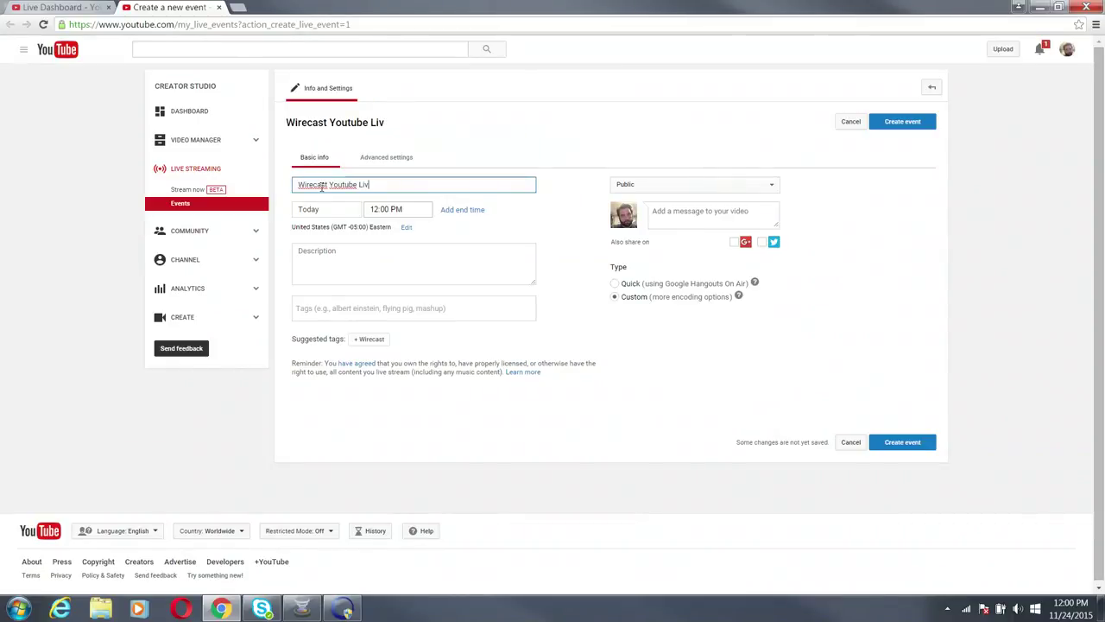
text(e Test)
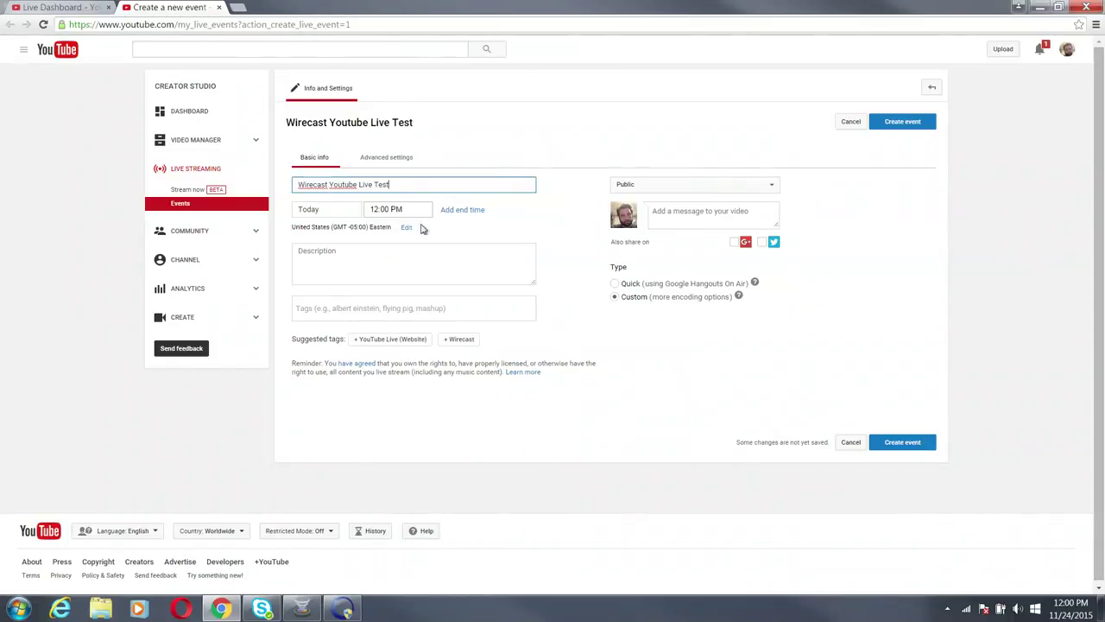
click(893, 444)
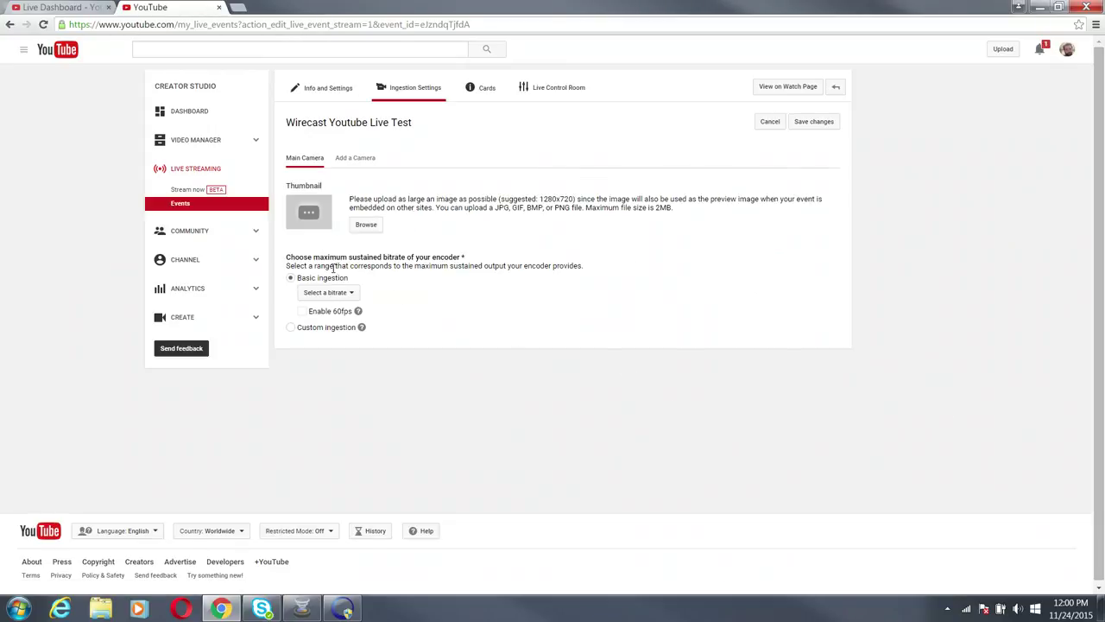
Choose the 3000 Kbps - 6000 Kbps (1080p) bitrate in Ingestion Settings and save changes.
click(337, 293)
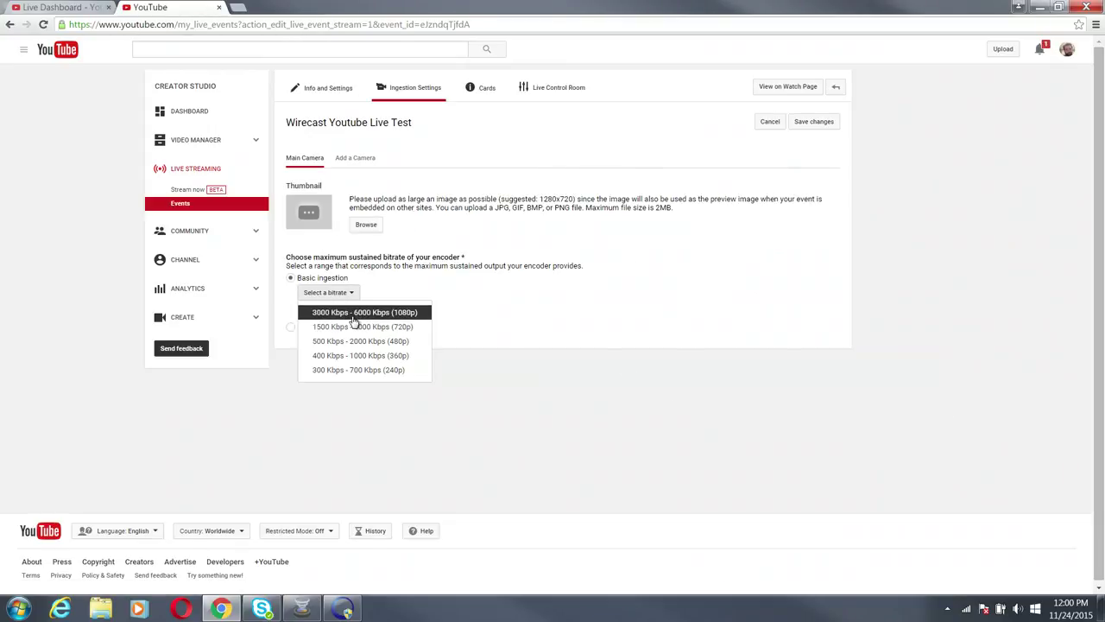
click(352, 323)
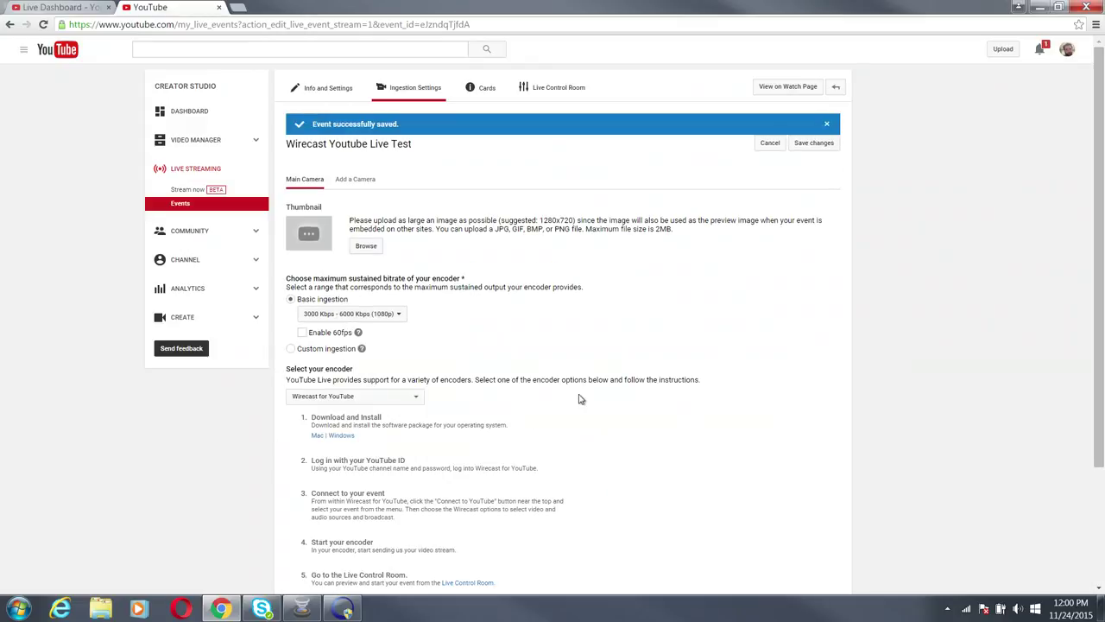
scroll(583, 397, down, 3)
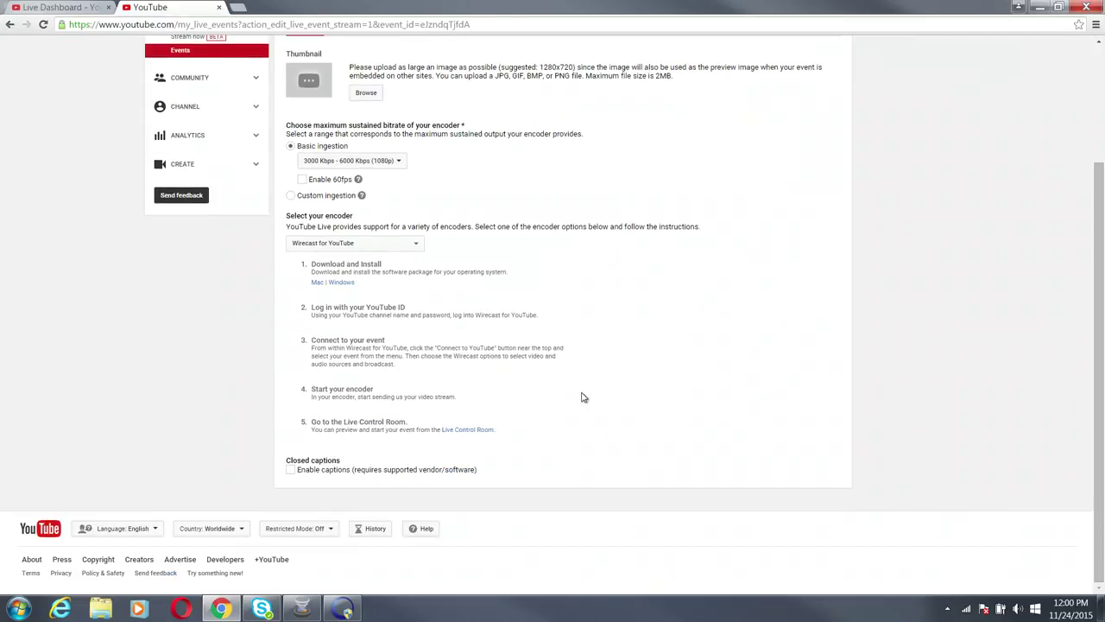
scroll(583, 397, up, 3)
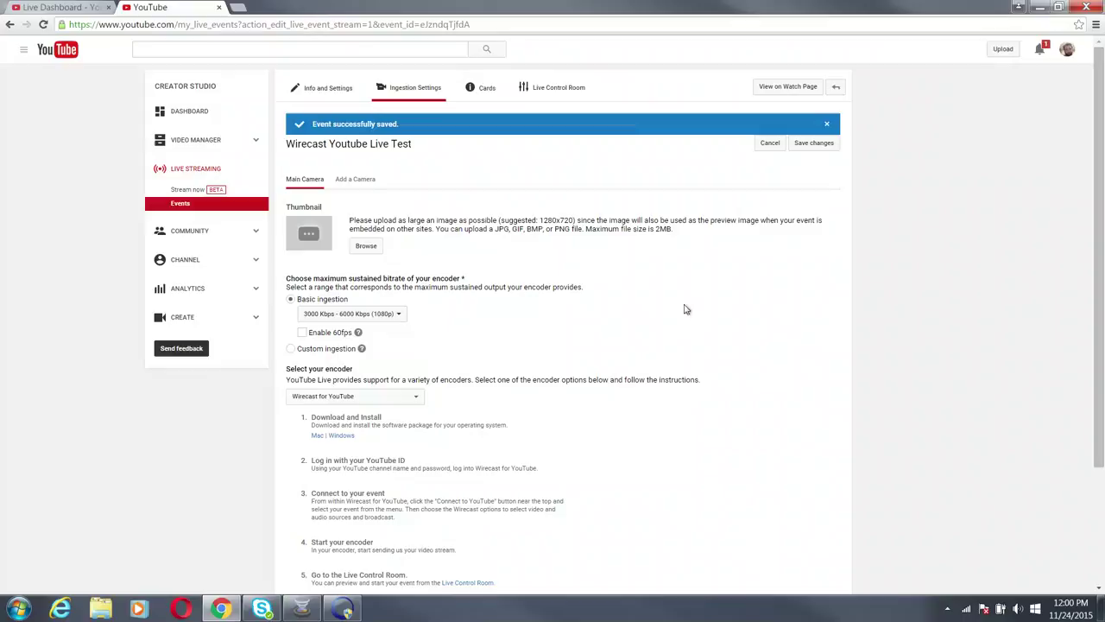
click(813, 145)
Authenticate Wirecast's YouTube output, allow Google account access, and confirm the output settings.
click(304, 610)
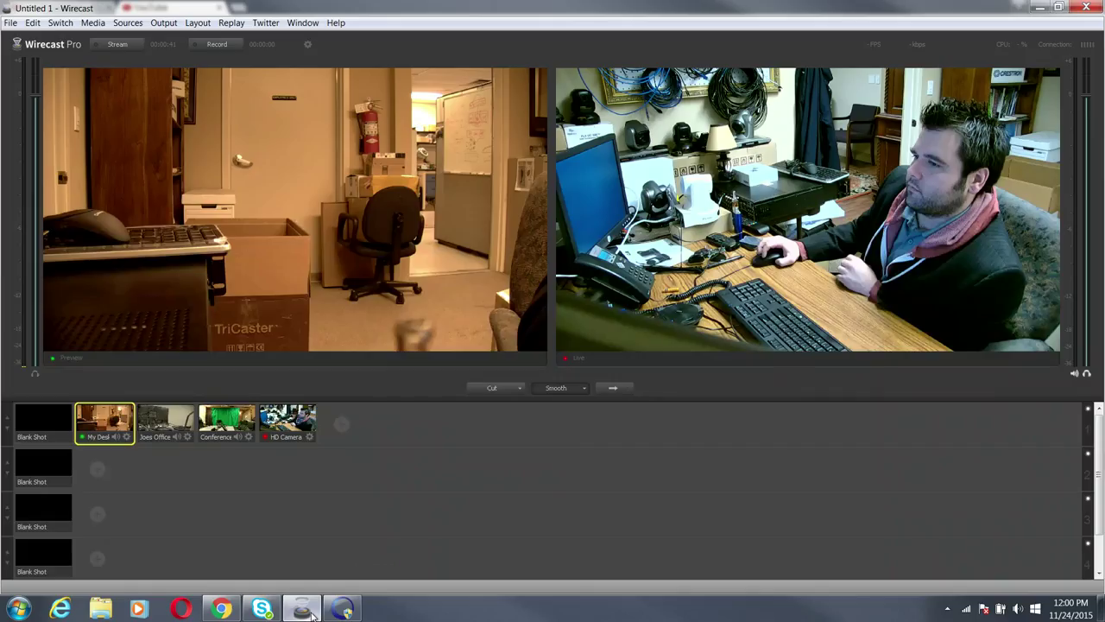
click(309, 44)
click(460, 184)
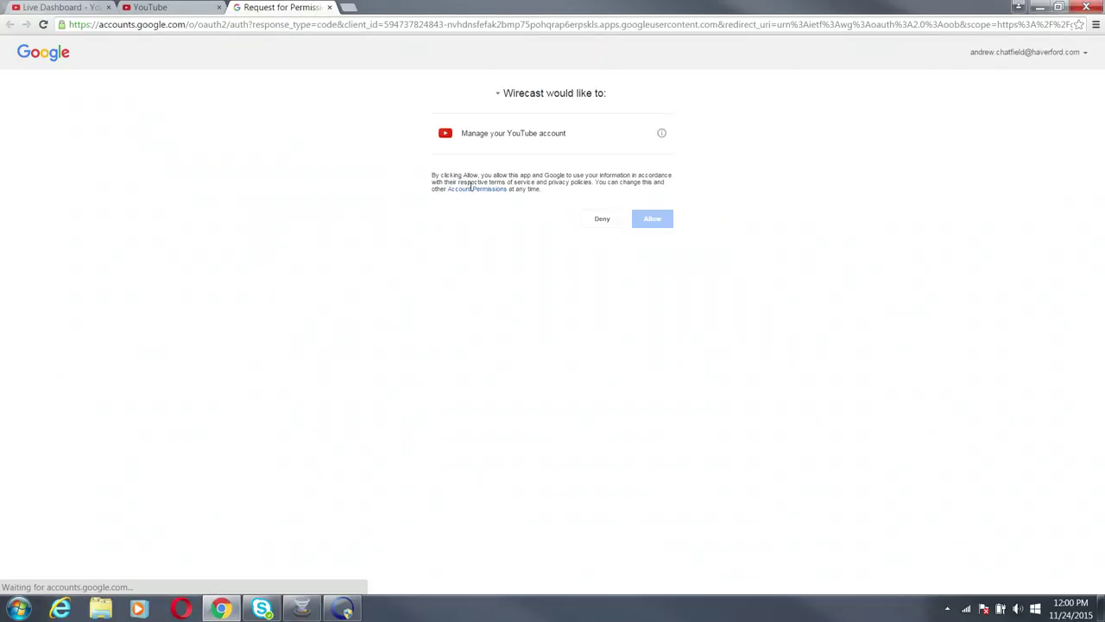
click(652, 219)
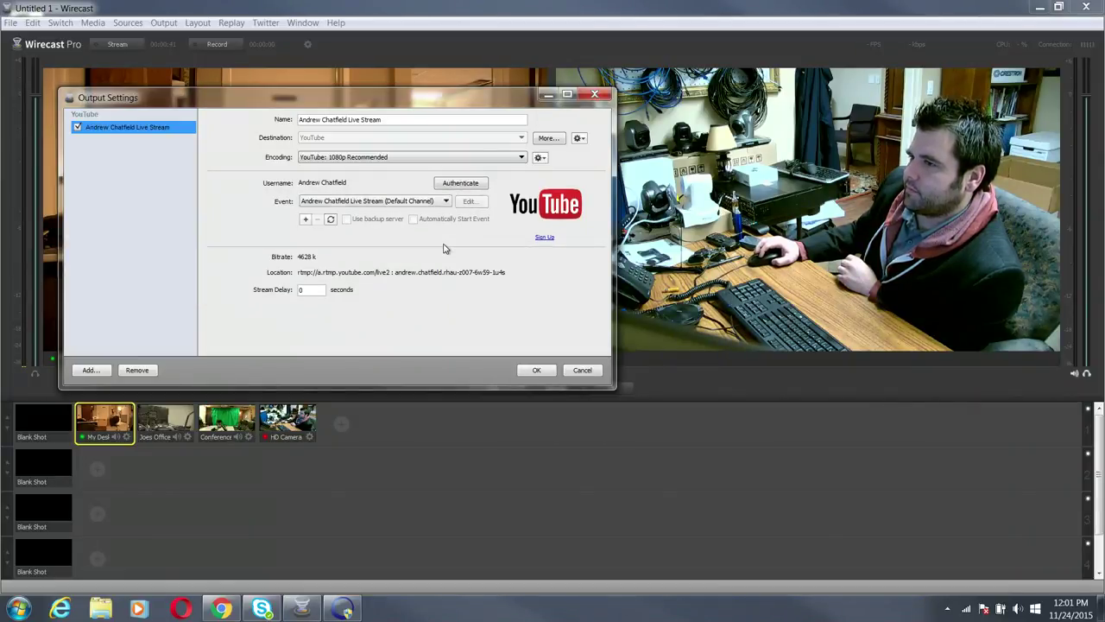
click(534, 371)
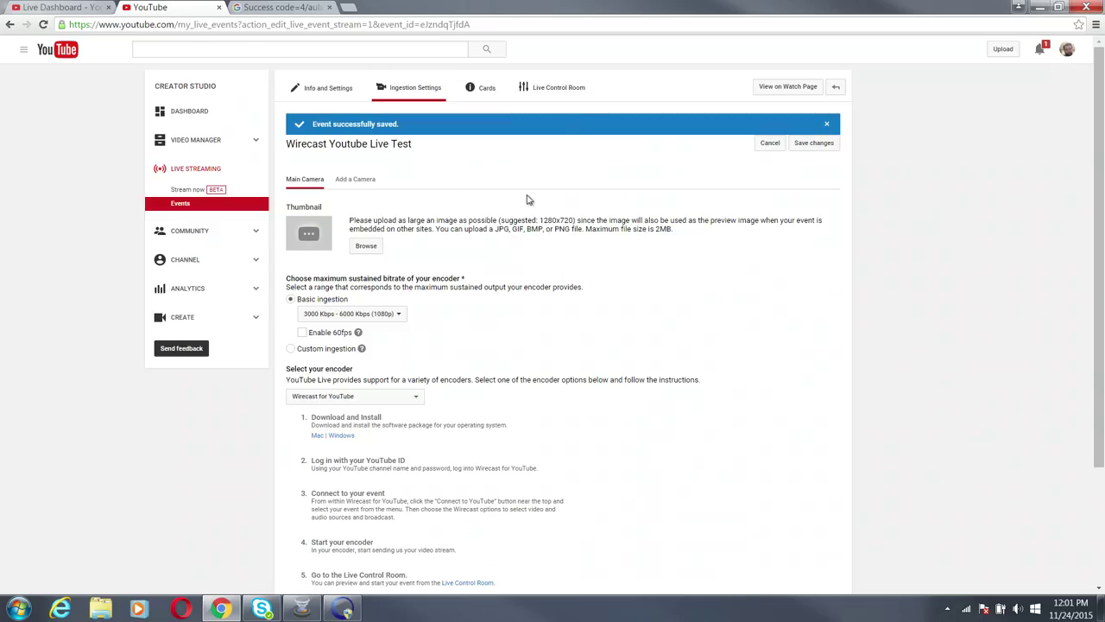
Open the event's Live Control Room, view its watch page, then play the preview player.
click(553, 89)
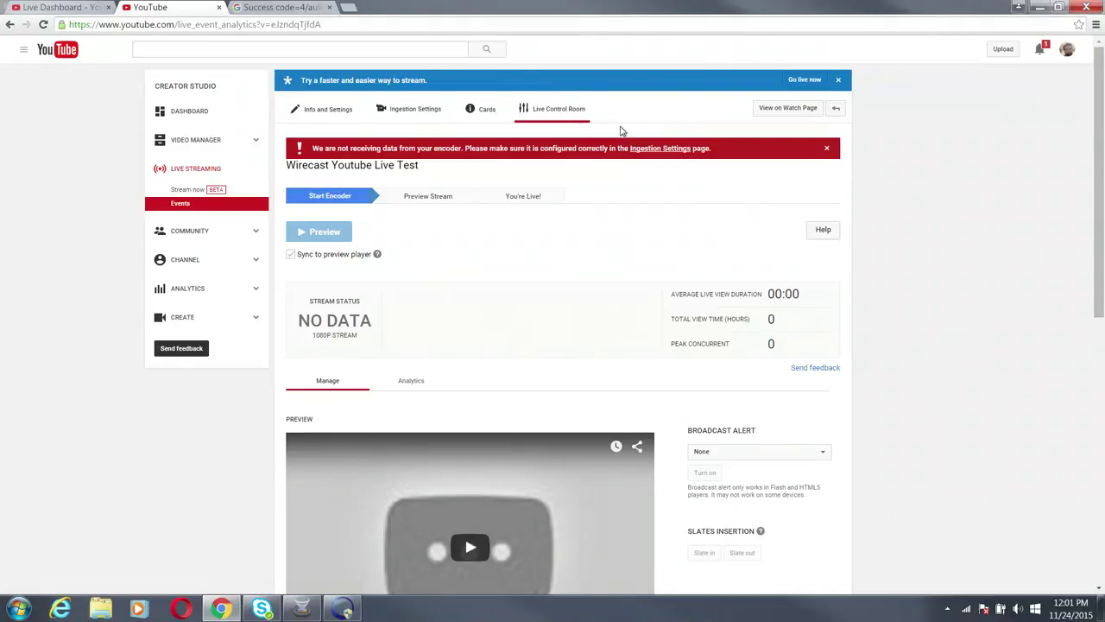
click(780, 111)
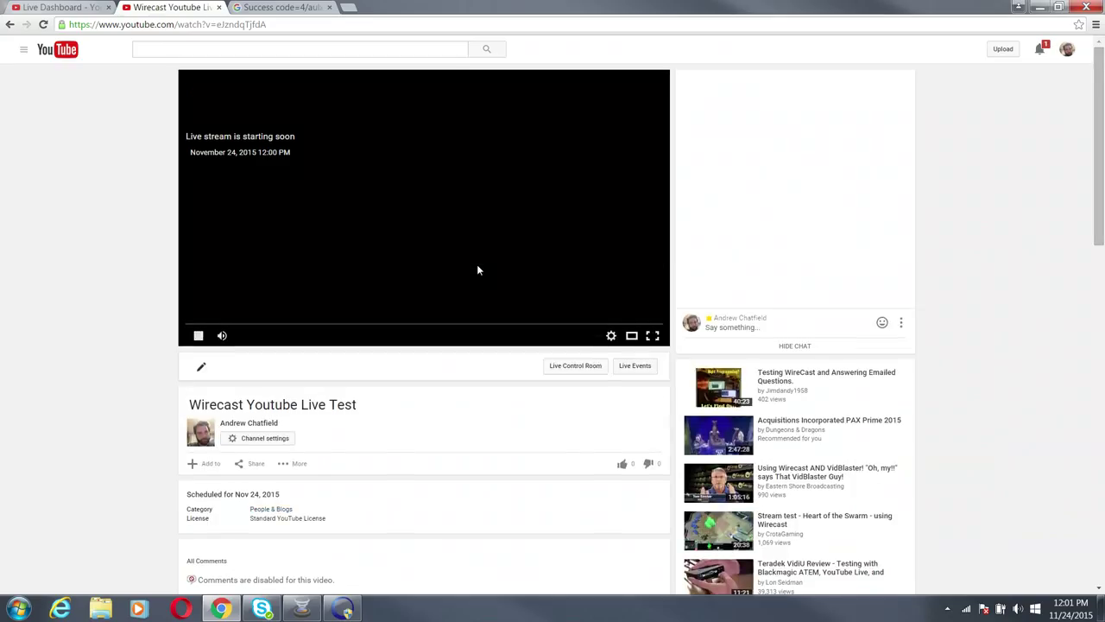
scroll(477, 266, down, 3)
scroll(476, 266, up, 3)
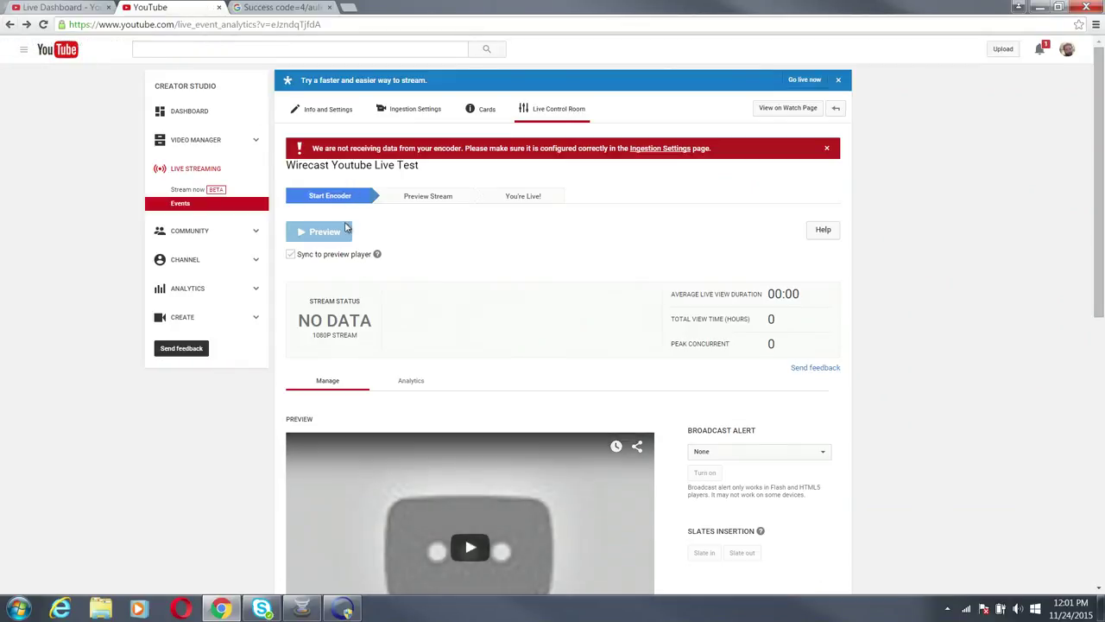
click(469, 546)
scroll(471, 556, down, 1)
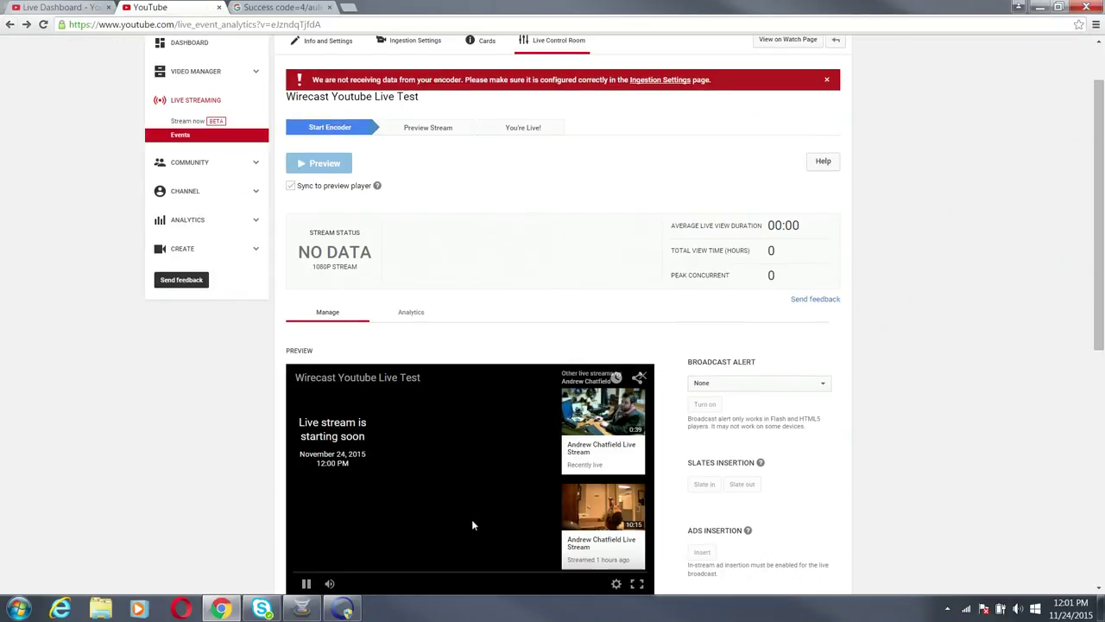
scroll(476, 470, up, 1)
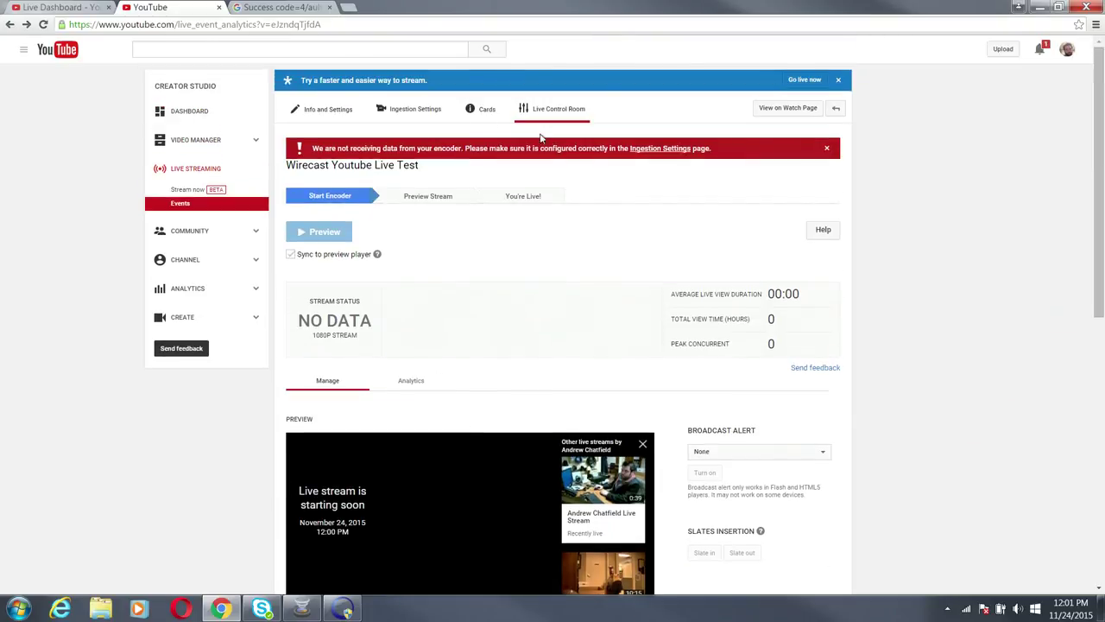
Go to the Live Dashboard via 'Go live now' and review the live feed and encoder setup.
click(801, 80)
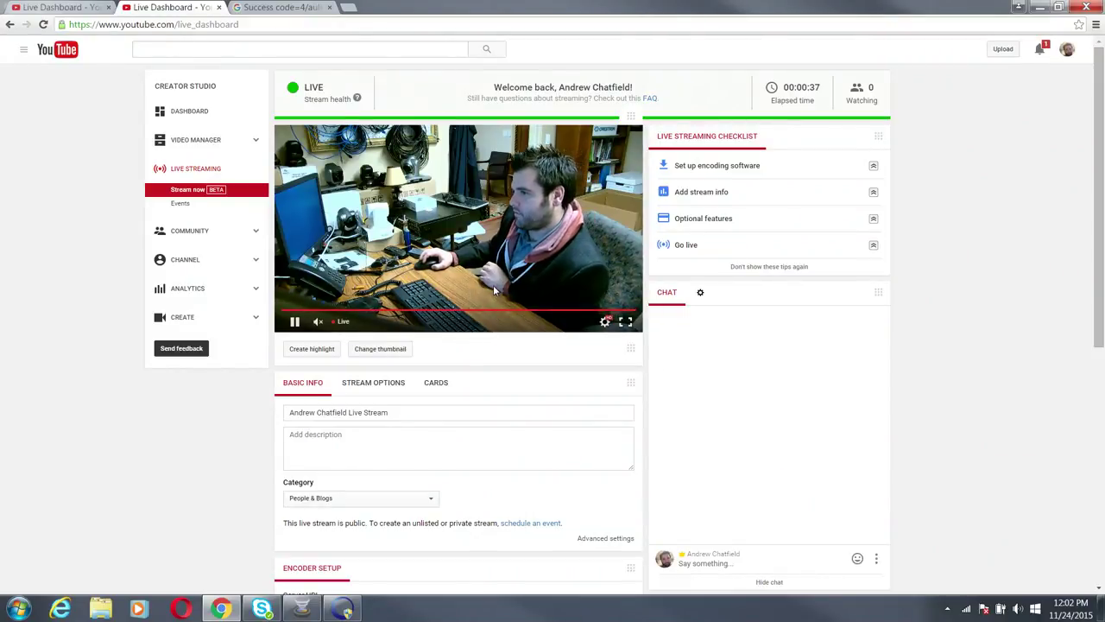
scroll(520, 351, down, 2)
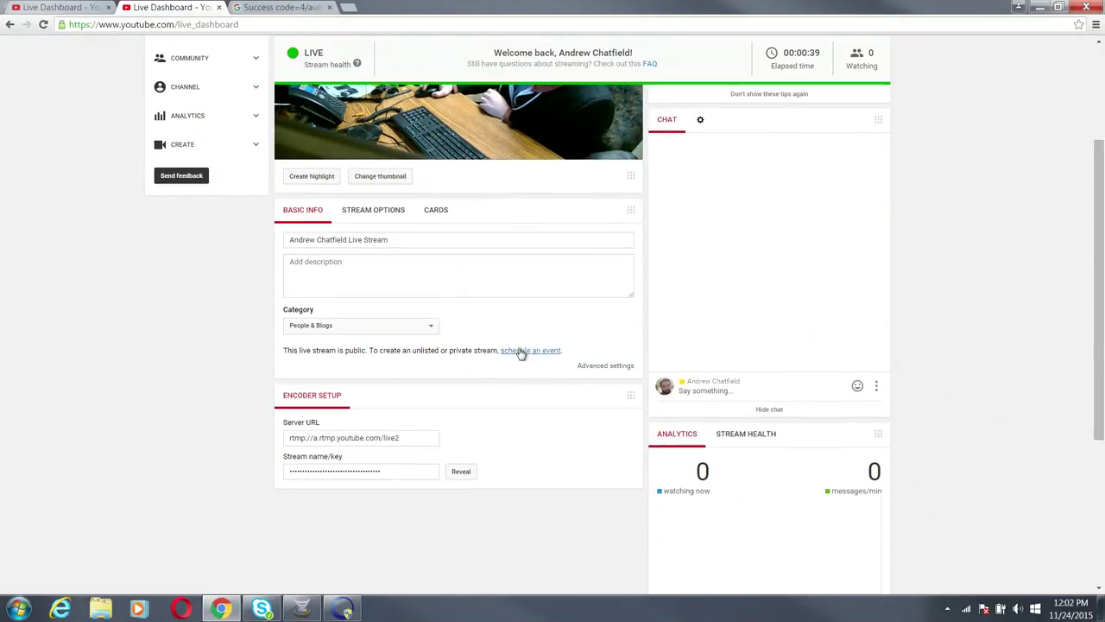
scroll(521, 350, up, 3)
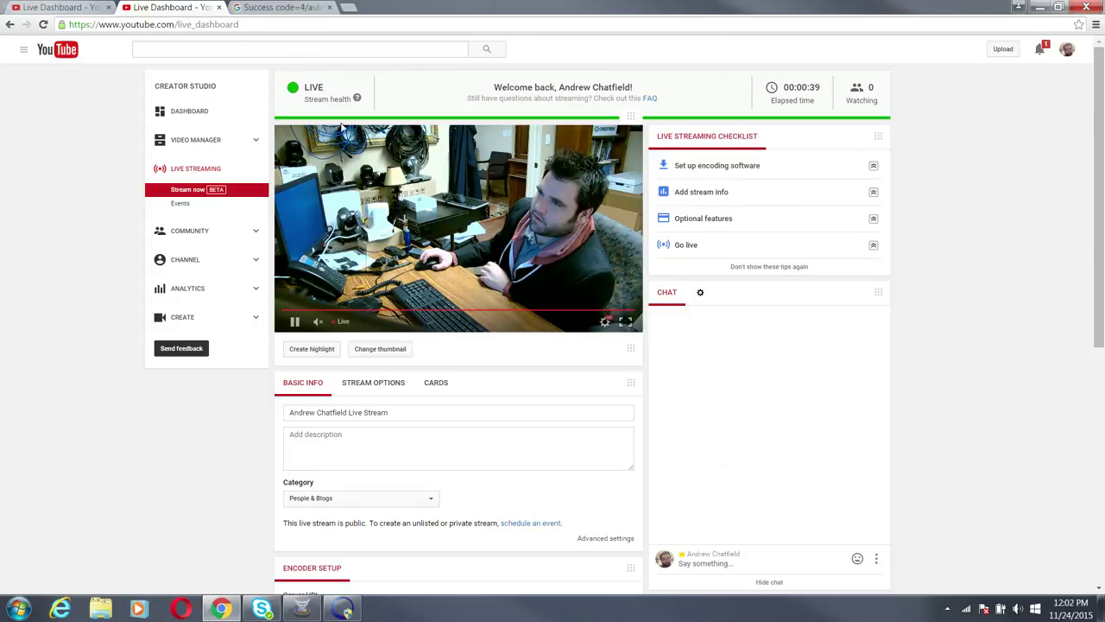
In Wirecast, take Conference, then HD Camera, then Conference live with the Go arrow.
click(303, 604)
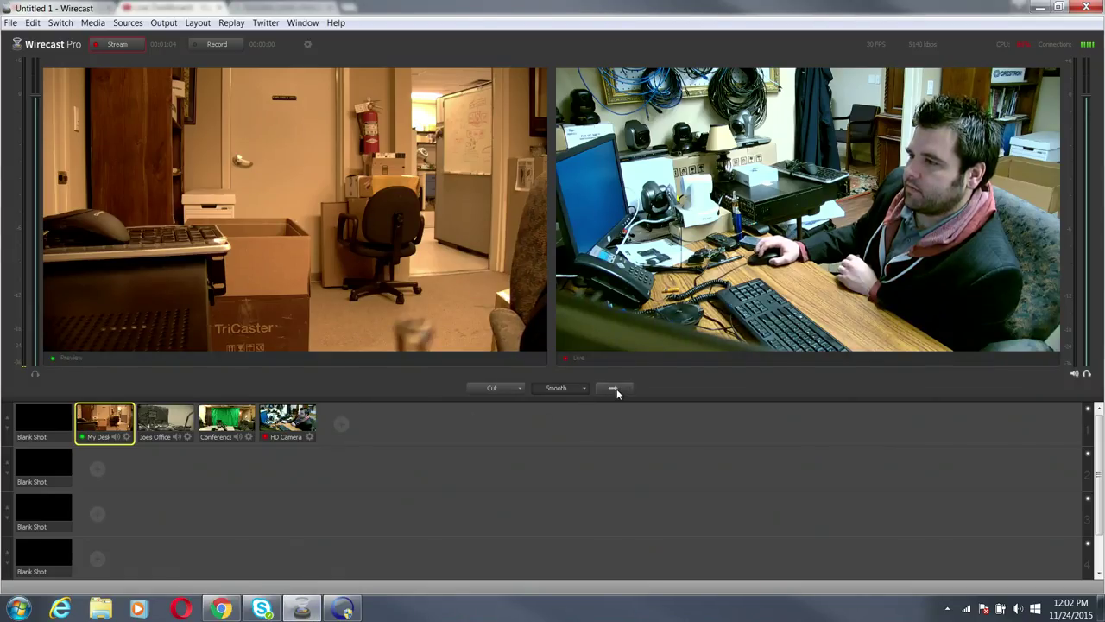
click(226, 420)
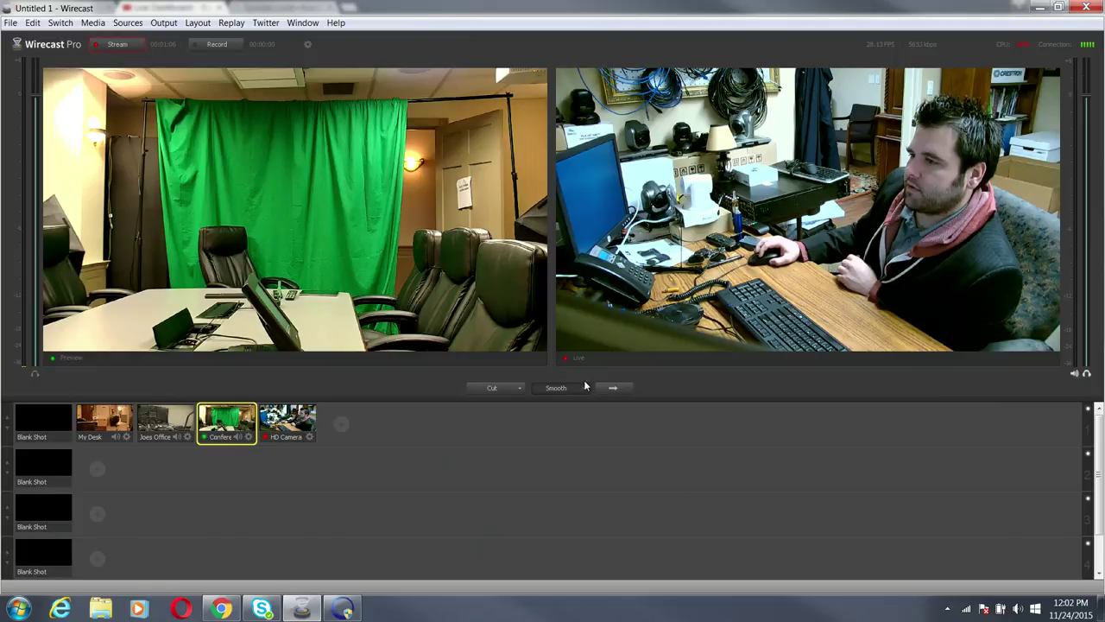
click(609, 389)
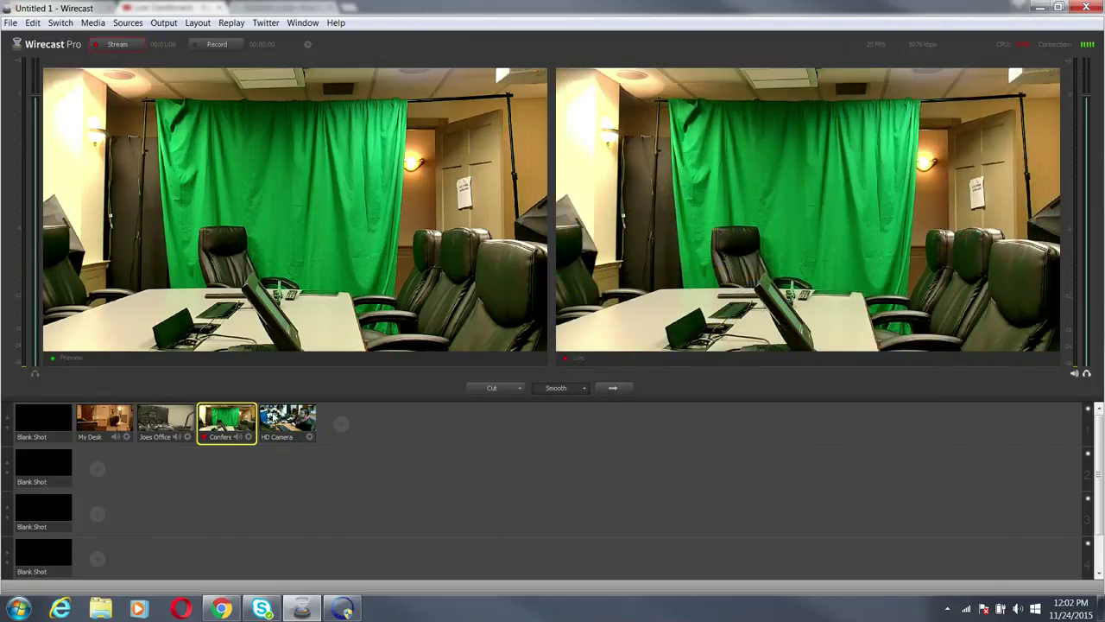
click(269, 422)
click(613, 388)
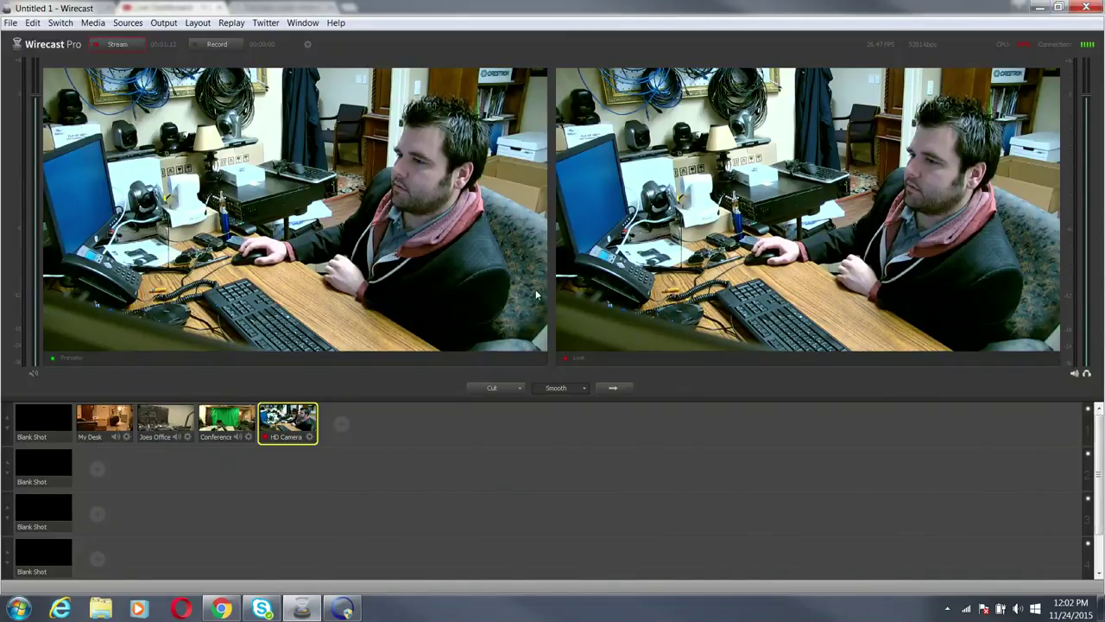
click(226, 421)
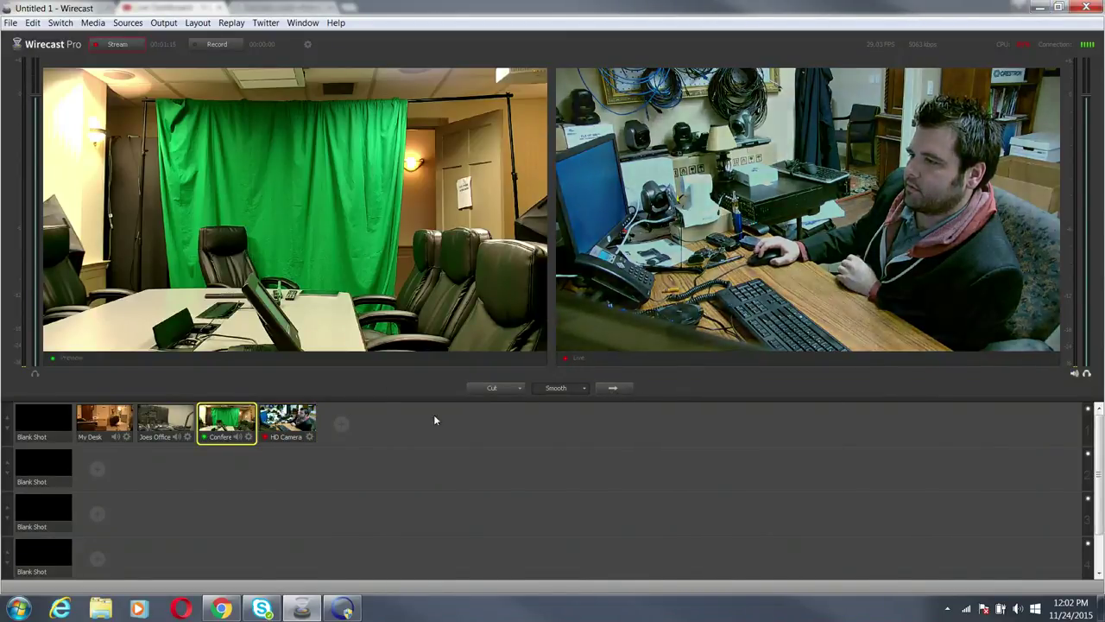
click(613, 387)
Minimize Wirecast and check that the dashboard player shows the Conference room shot.
click(1041, 9)
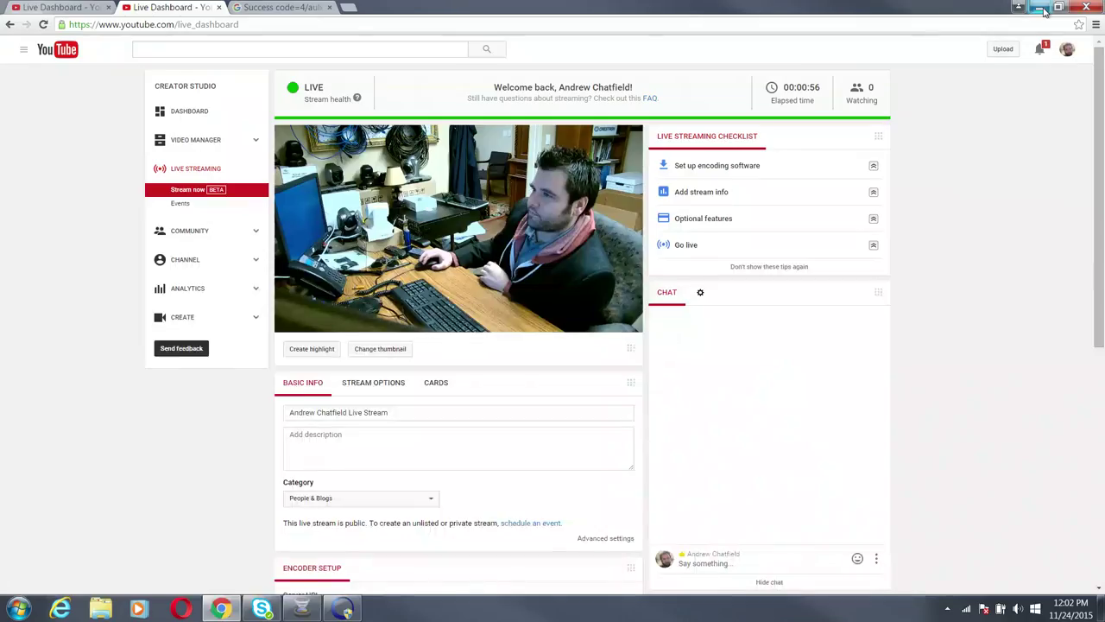
mouse_move(490, 275)
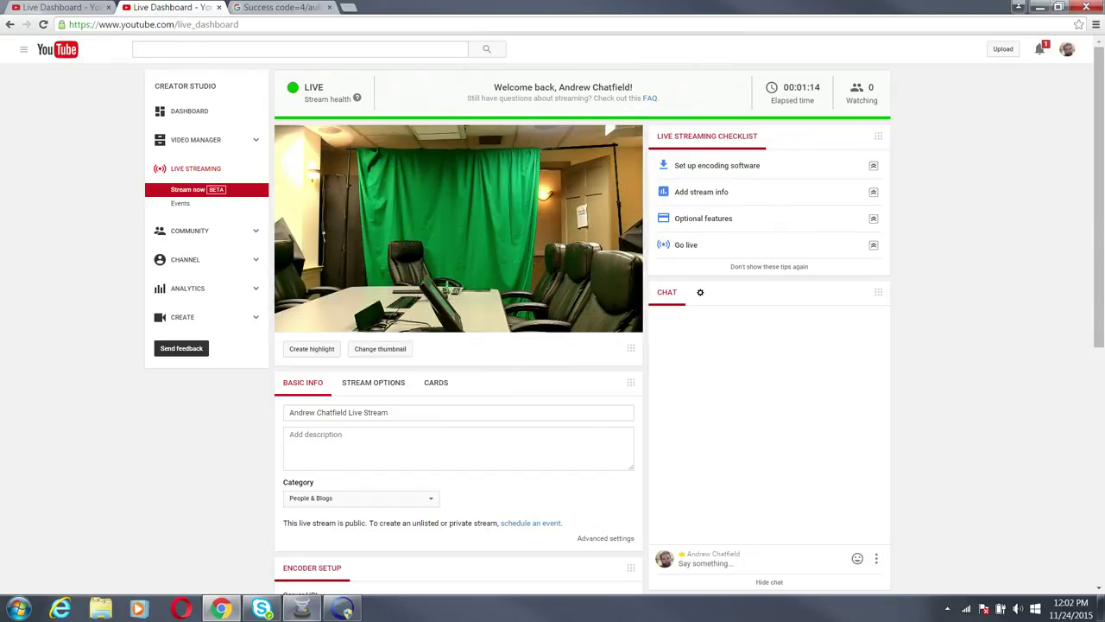
click(301, 609)
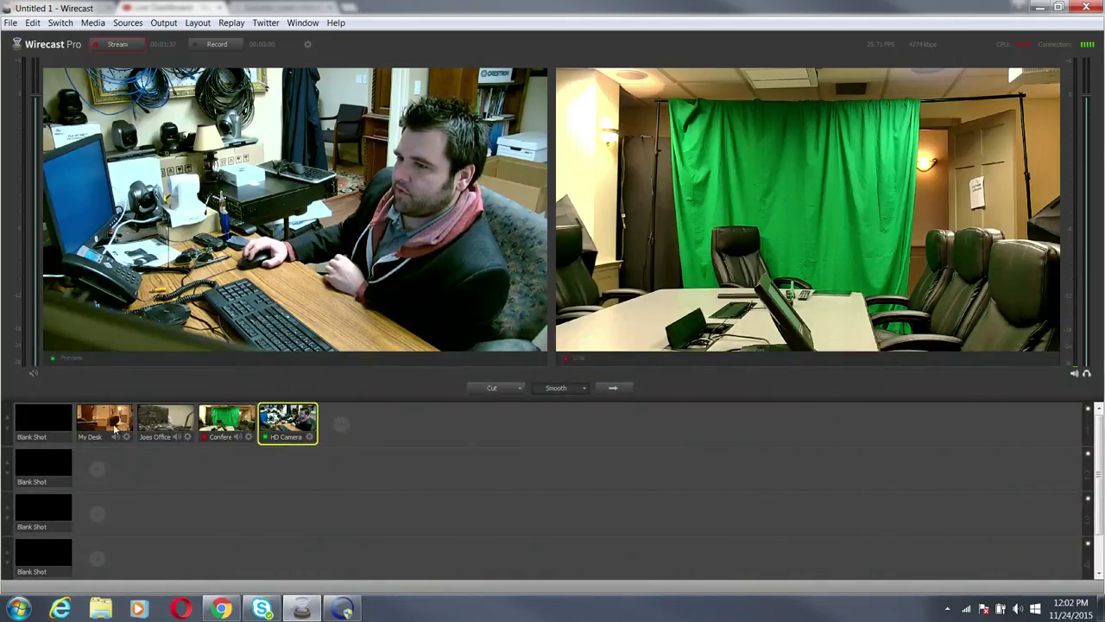